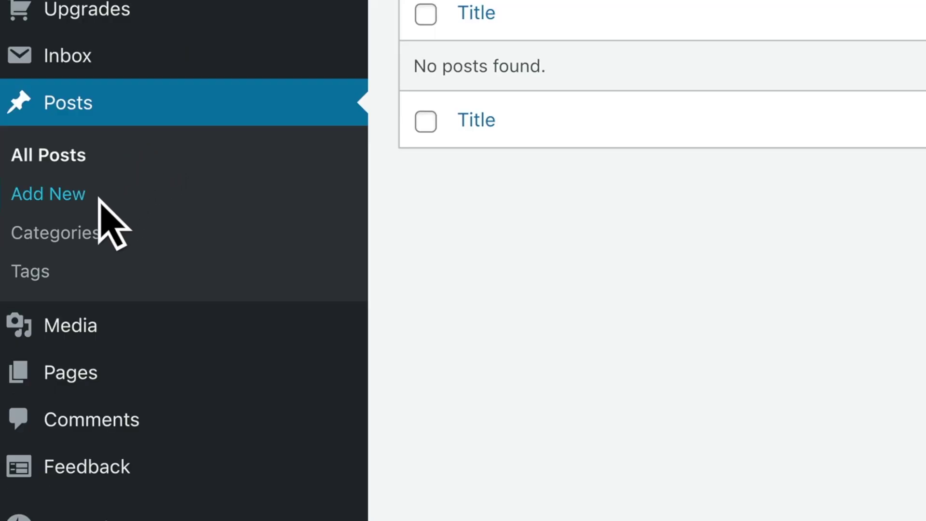
# Start a new post titled 'A Round of Robins' with a pasted paragraph about American Robins.
pyautogui.click(133, 194)
pyautogui.write('A Round of Robins')
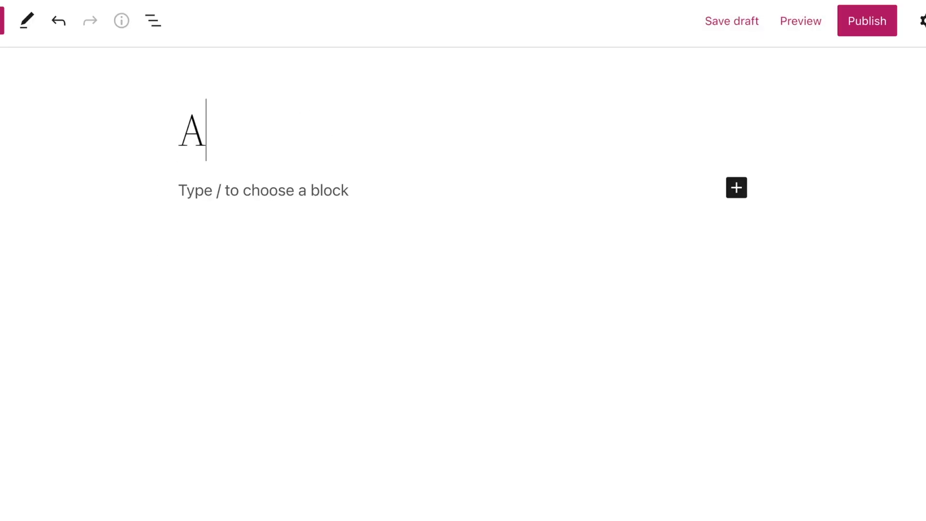
pyautogui.press('Return')
pyautogui.write('American Robins')
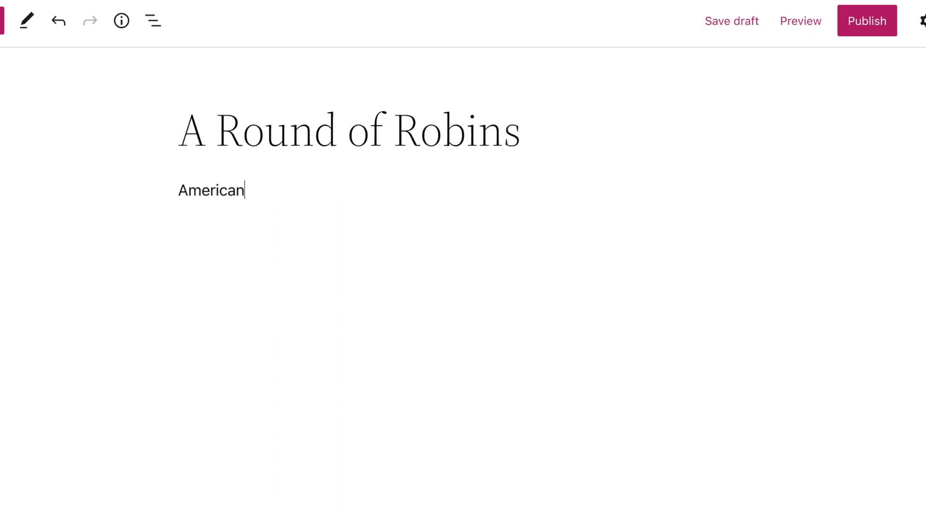
pyautogui.write('are the quintessential early birds. You can often see them plucking earthworms from the ground while they sing cheerfully. Robins are popular birds because they have orange breasts, welcome songs, and appear at the end of winter.')
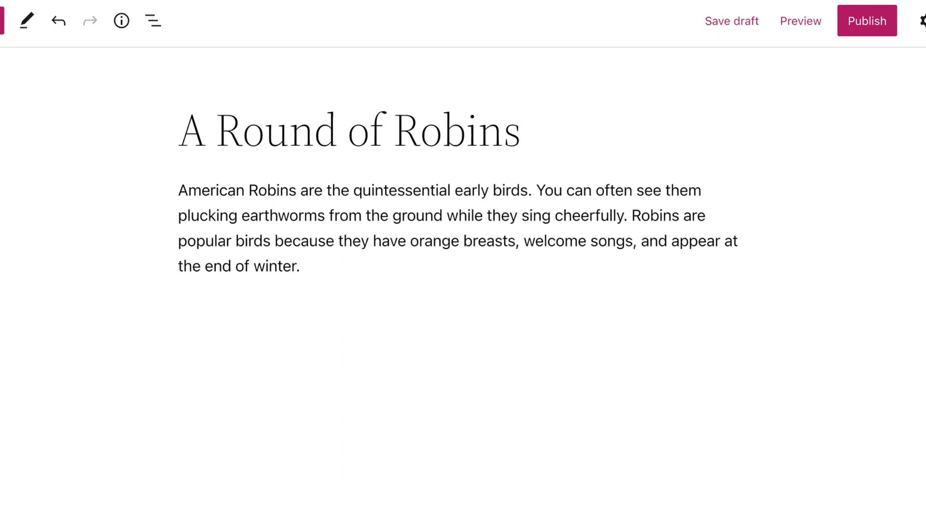
pyautogui.press('Return')
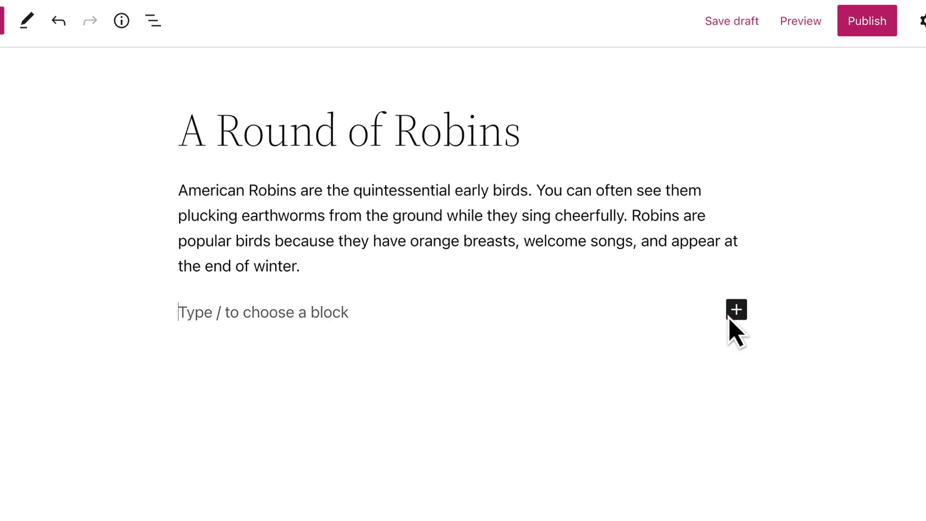
# Turn the empty block below the paragraph into an Image block using /image.
pyautogui.click(739, 312)
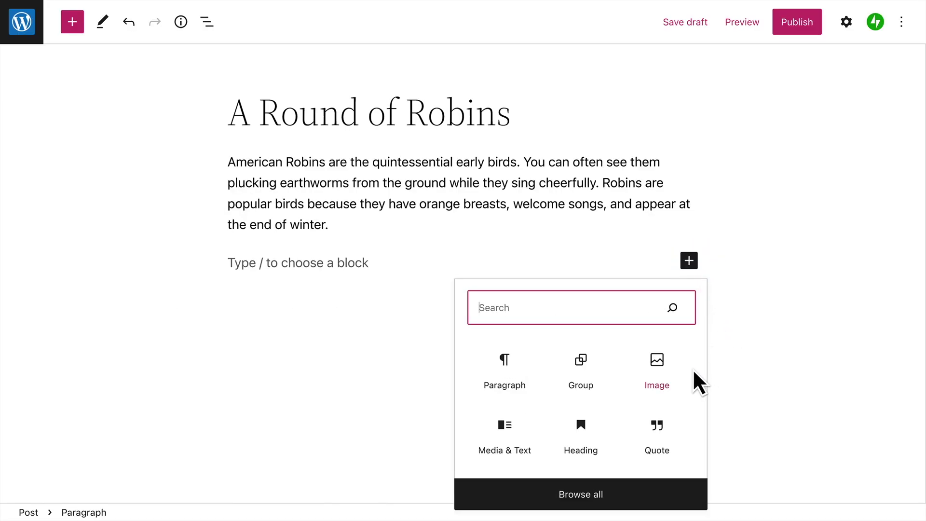
pyautogui.click(366, 269)
pyautogui.write('/image')
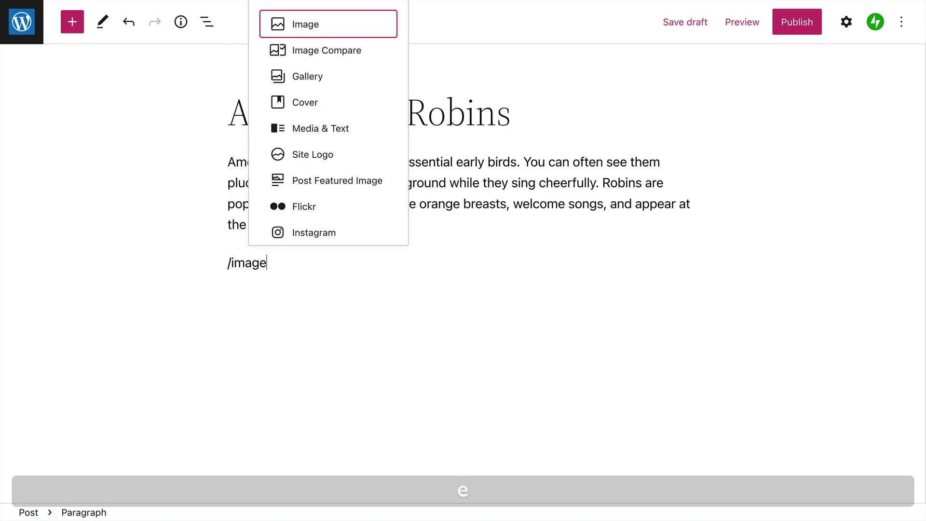
pyautogui.click(327, 23)
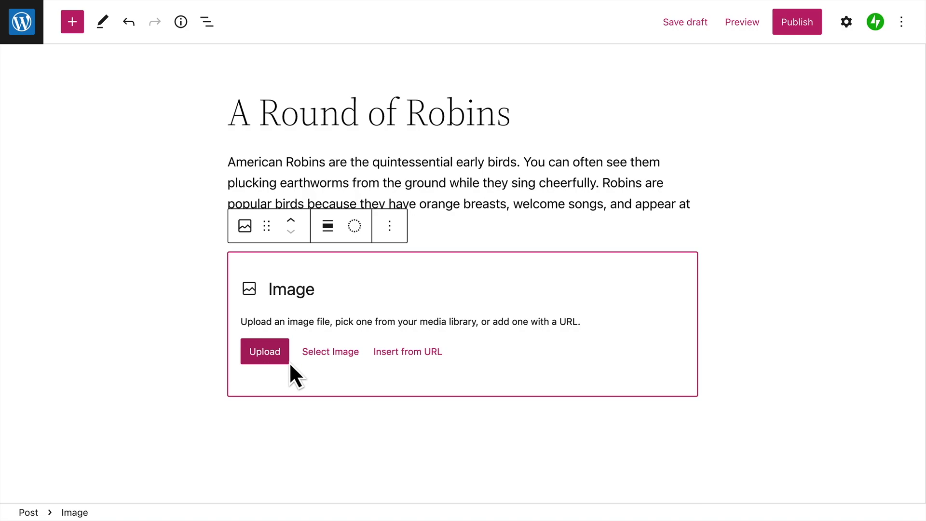
# Insert the Pixabay robin-on-green-post photo from a Pexels Free Photos search for 'Robin'.
pyautogui.click(349, 362)
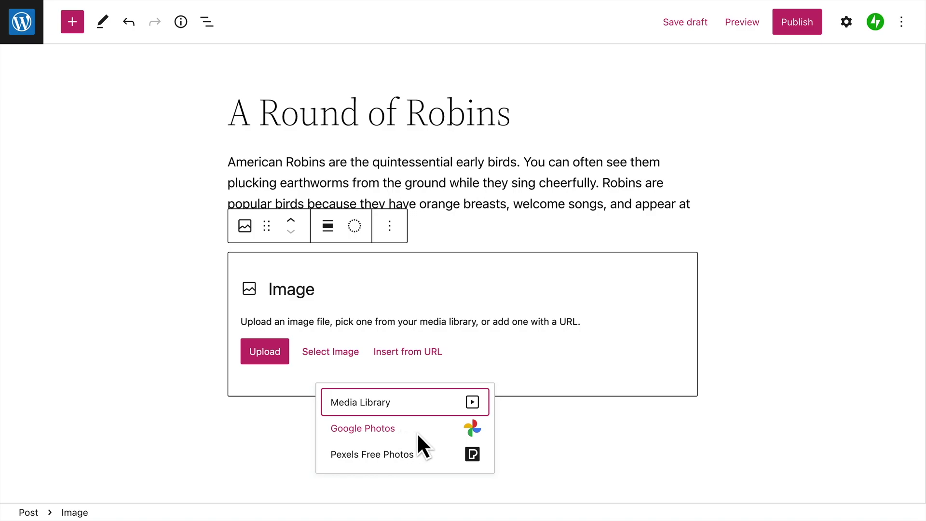
pyautogui.click(439, 456)
pyautogui.write('Robin')
pyautogui.click(637, 322)
pyautogui.click(830, 411)
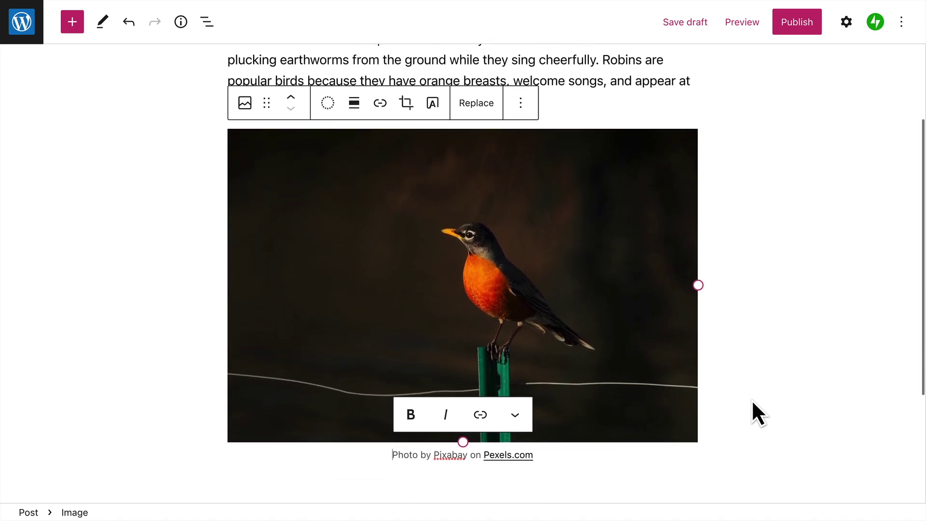
pyautogui.click(753, 403)
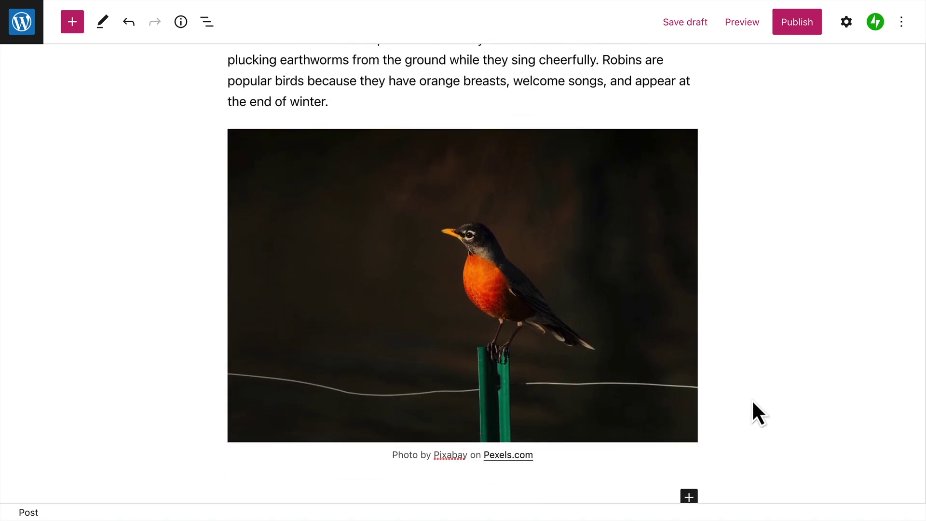
# Review Visibility (Public), Publish (Immediately) and Author in Post settings, leaving them unchanged.
pyautogui.click(847, 29)
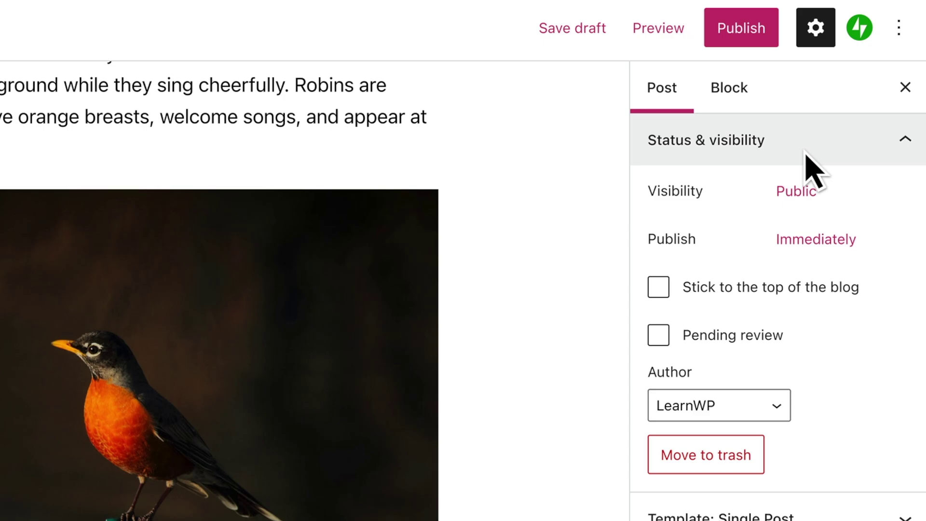
pyautogui.click(810, 195)
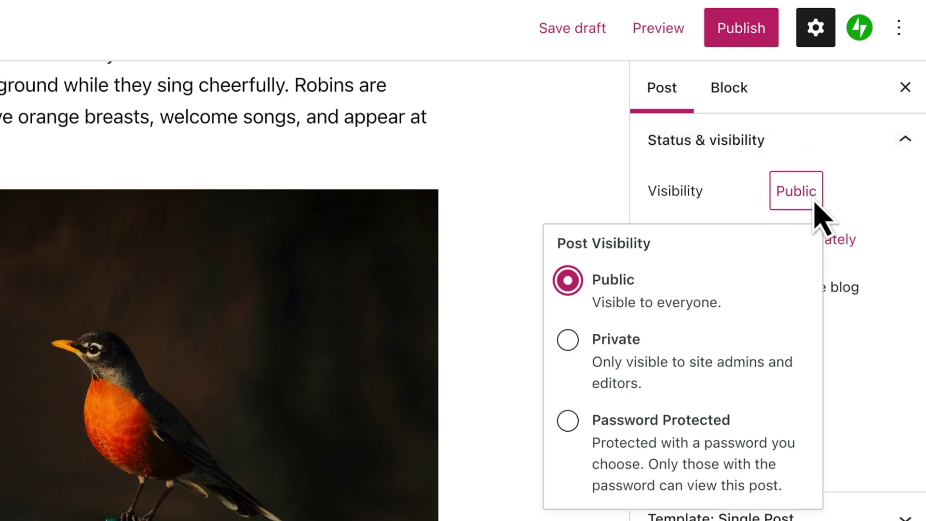
pyautogui.click(847, 203)
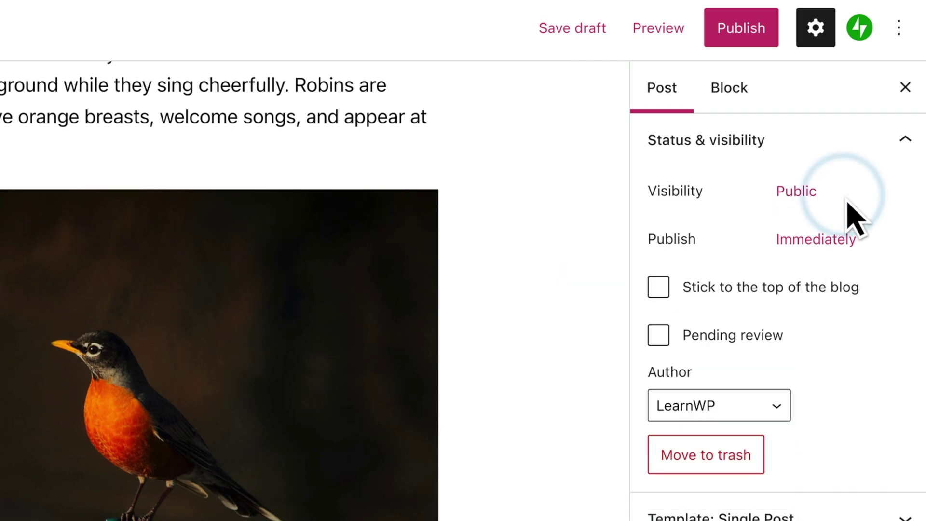
pyautogui.click(846, 249)
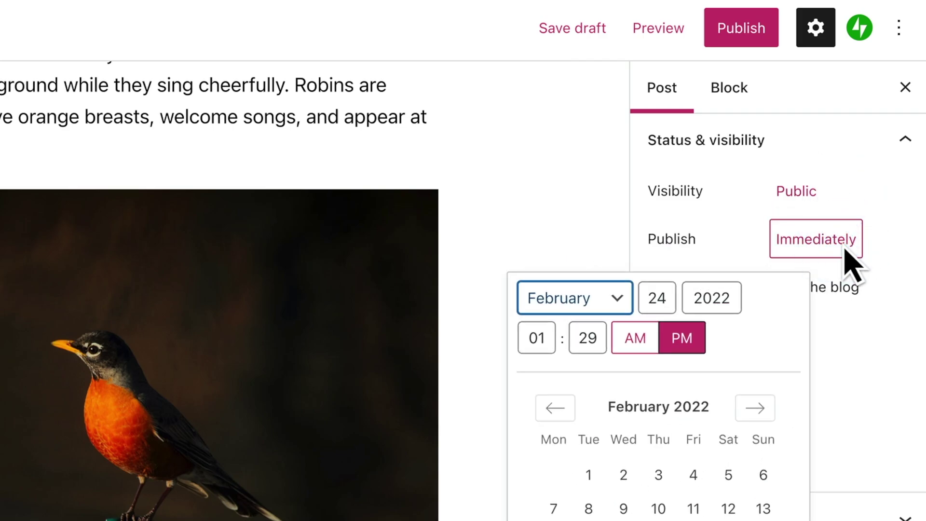
pyautogui.click(888, 251)
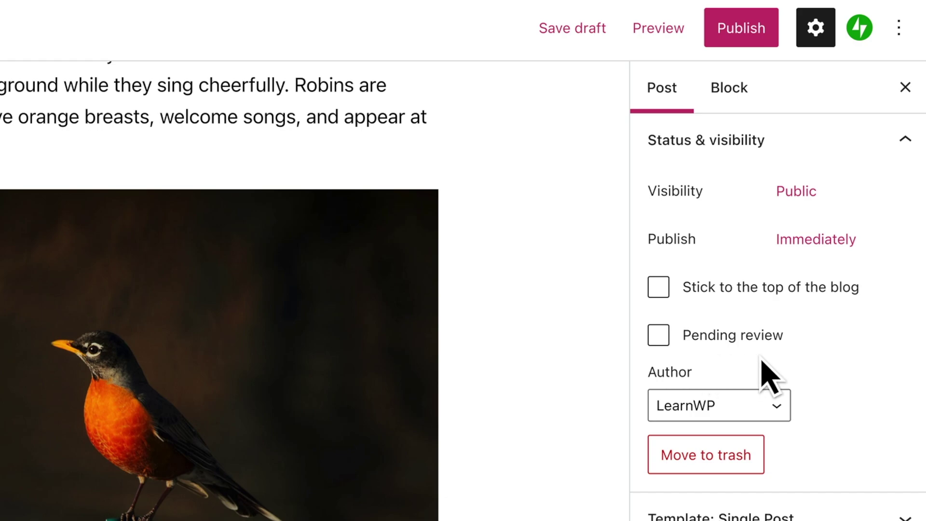
pyautogui.click(763, 410)
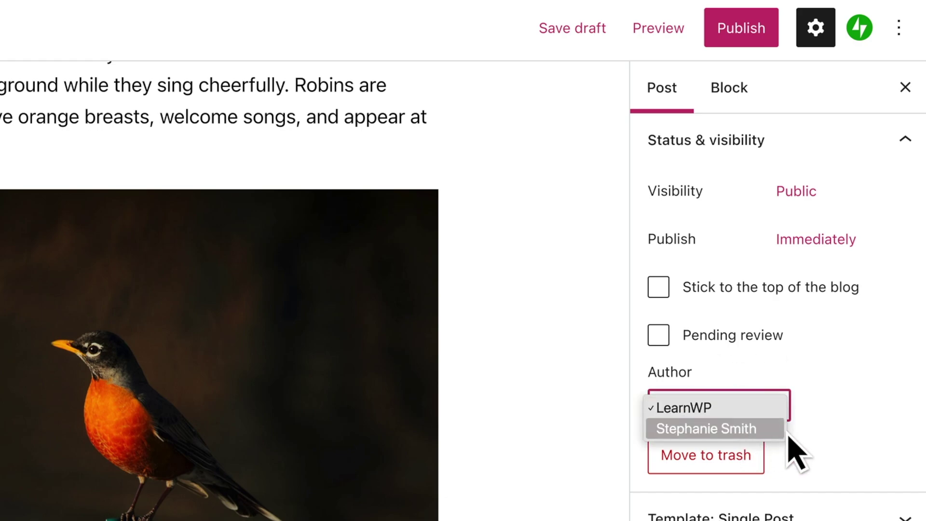
pyautogui.click(824, 411)
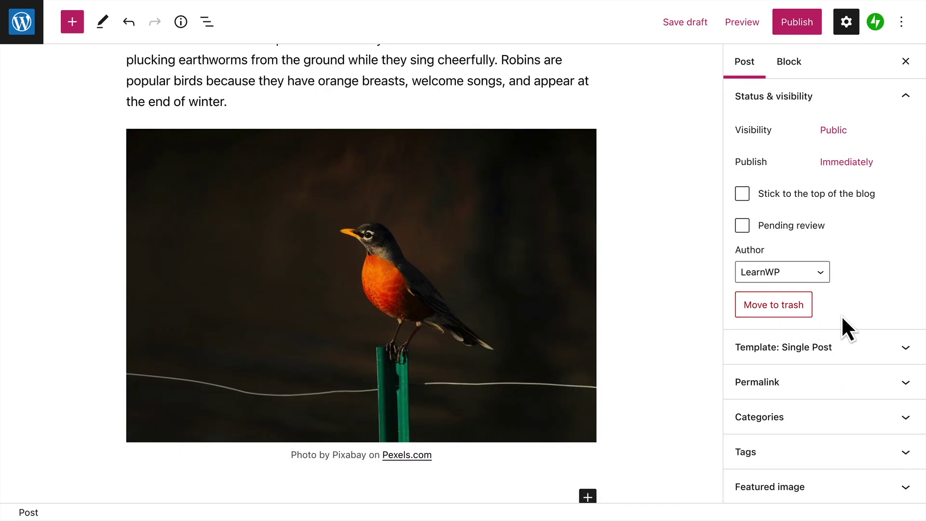
# Inspect the post template and permalink settings without changing them.
pyautogui.click(864, 352)
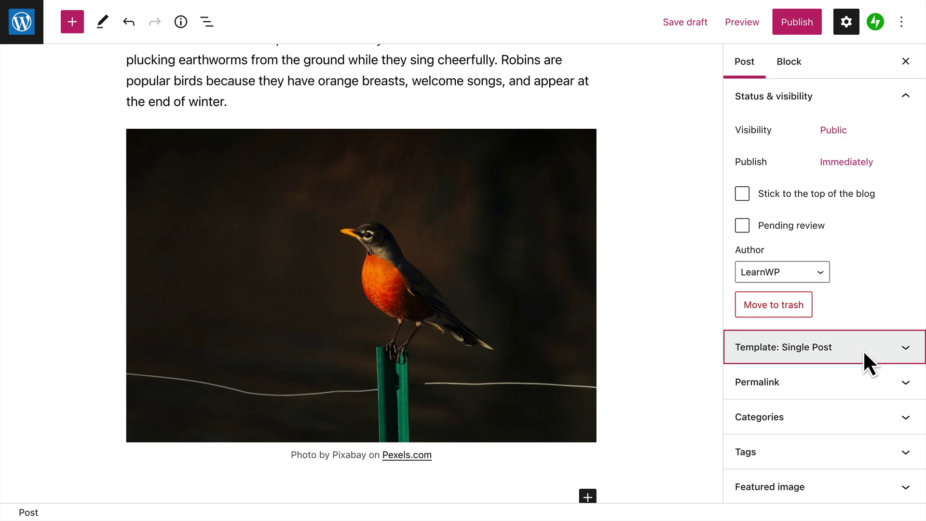
pyautogui.press('Tab')
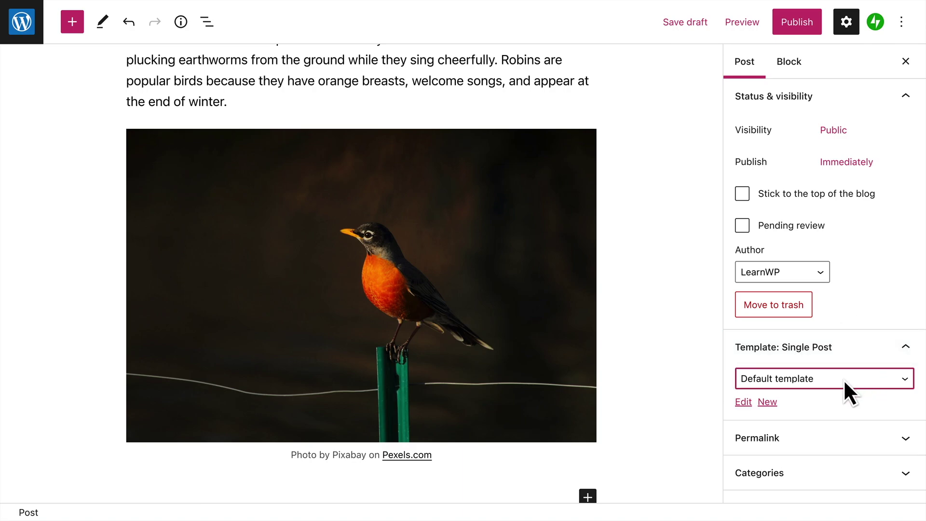
pyautogui.click(848, 353)
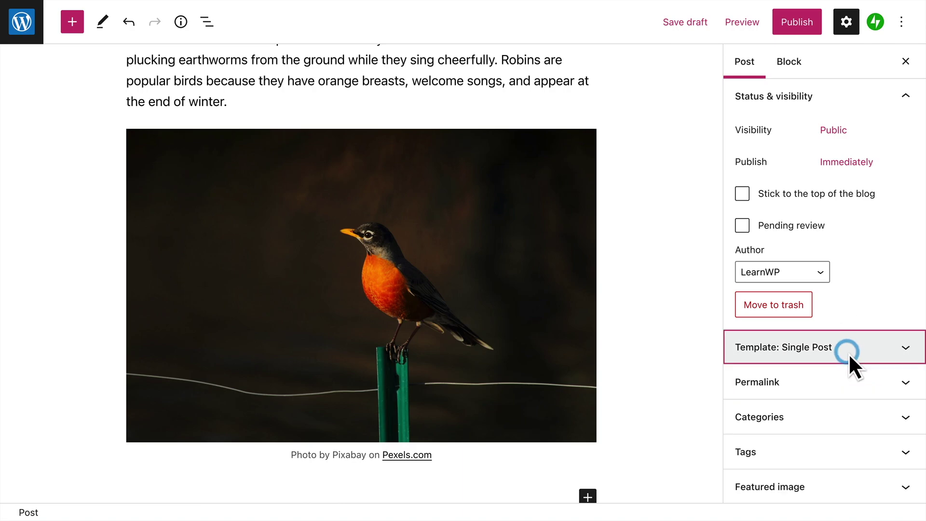
pyautogui.click(843, 385)
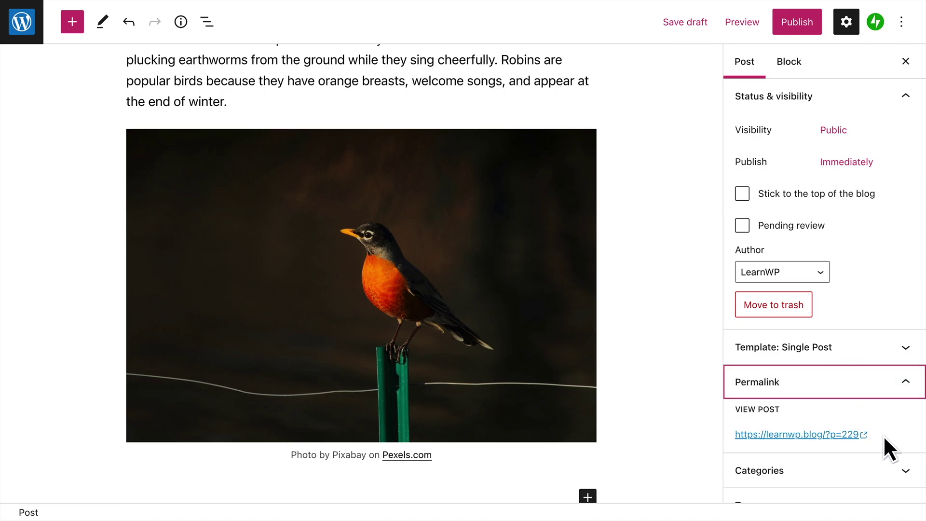
pyautogui.scroll(-5, 884, 439)
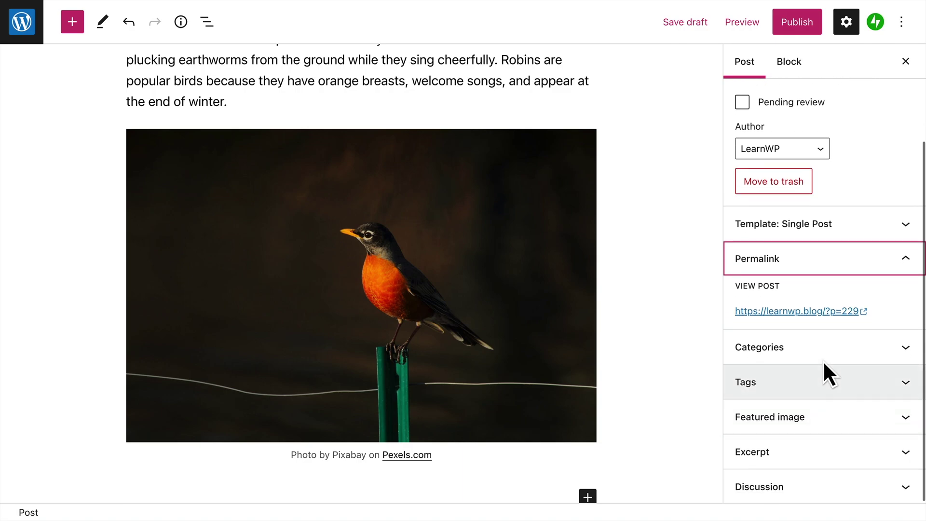
# Tick the Birds category and add the tag Robins.
pyautogui.click(823, 351)
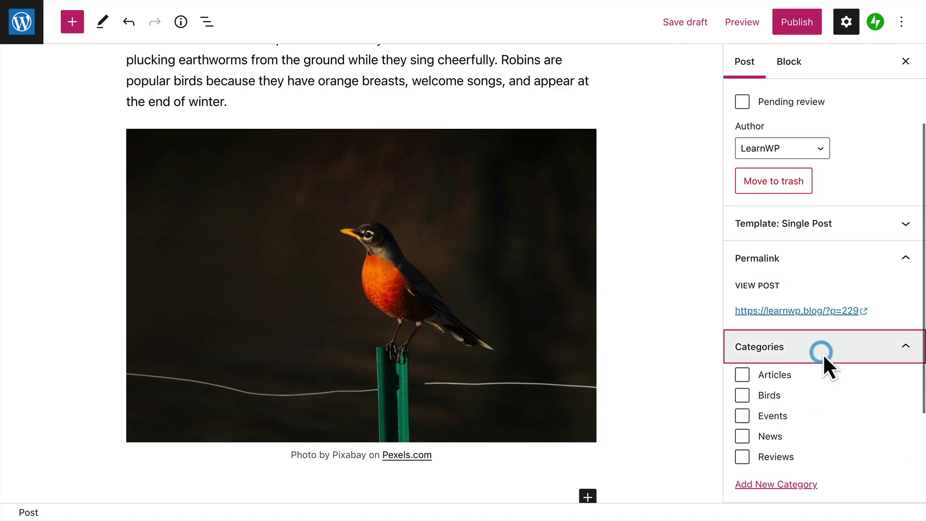
pyautogui.click(775, 395)
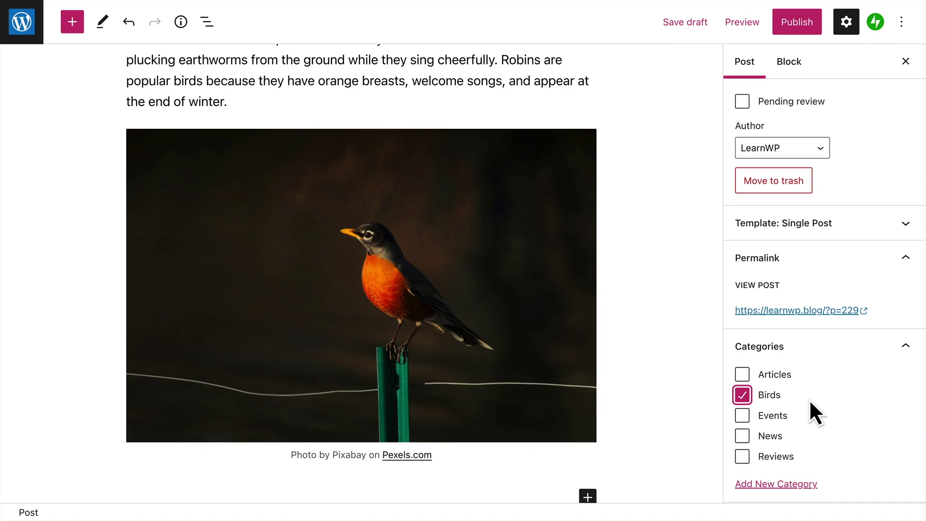
pyautogui.scroll(-5, 809, 399)
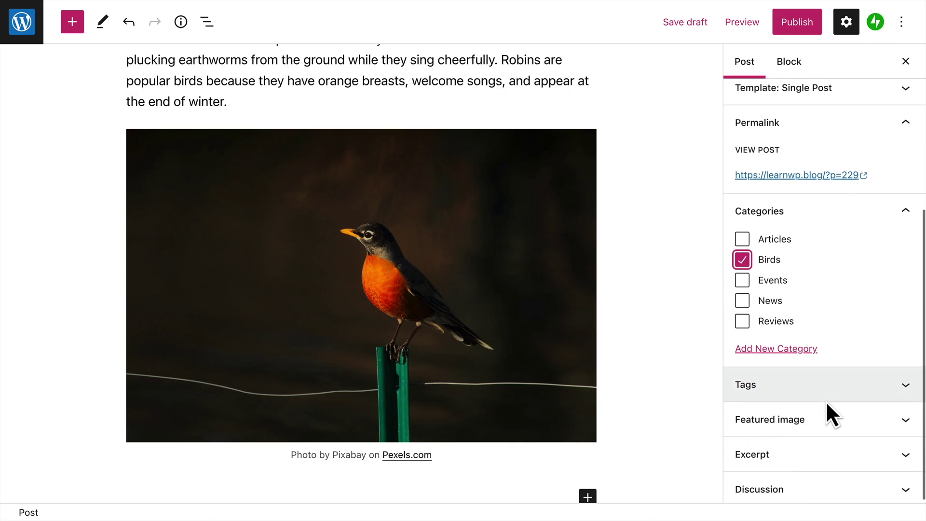
pyautogui.click(829, 381)
pyautogui.click(812, 437)
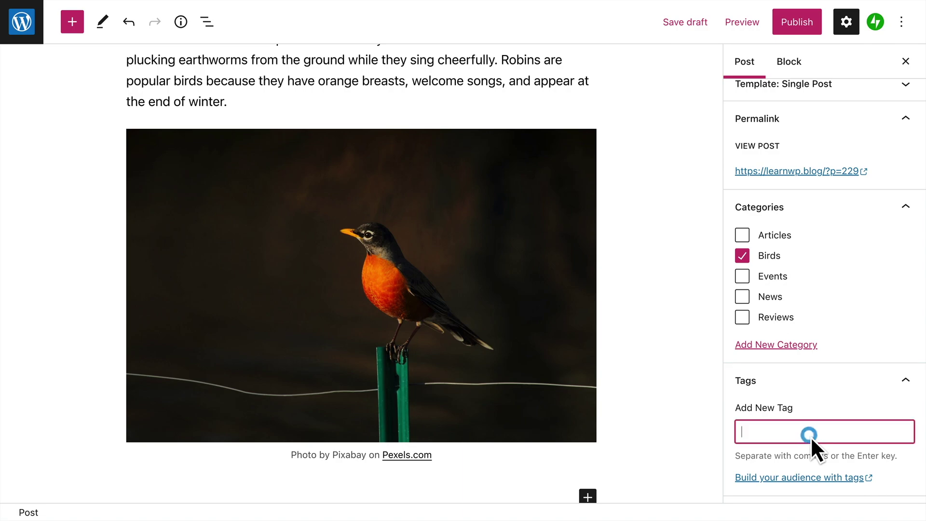
pyautogui.write('Robins')
pyautogui.click(785, 454)
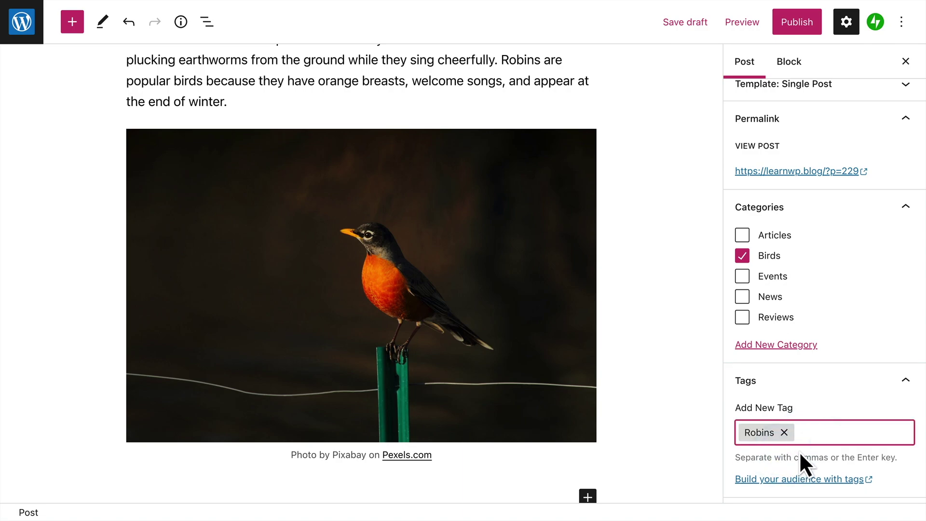
pyautogui.click(821, 387)
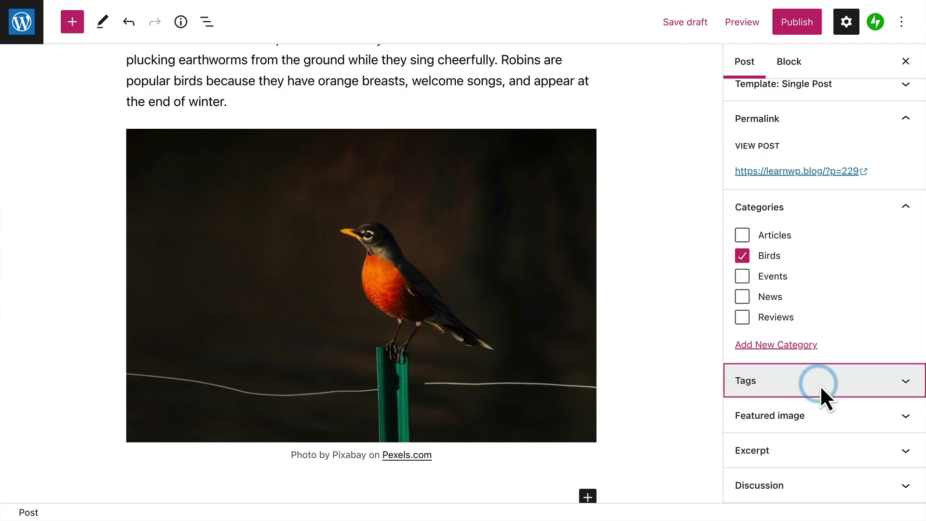
# Set the robin photo from the Media Library as the featured image.
pyautogui.click(831, 416)
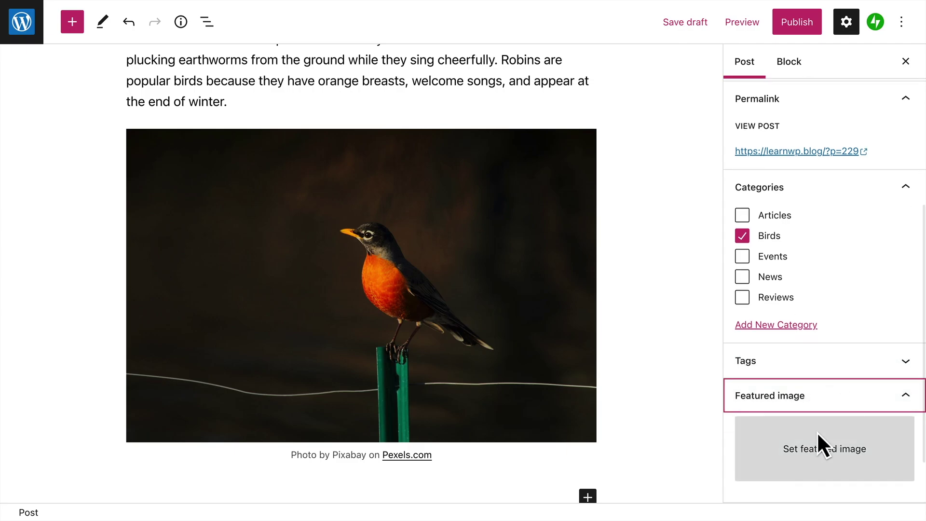
pyautogui.click(819, 434)
pyautogui.click(756, 341)
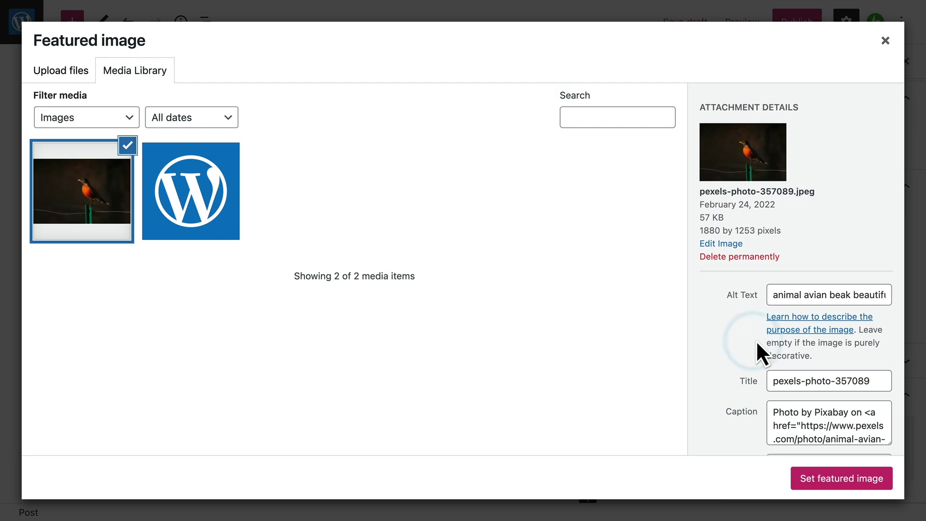
pyautogui.click(887, 480)
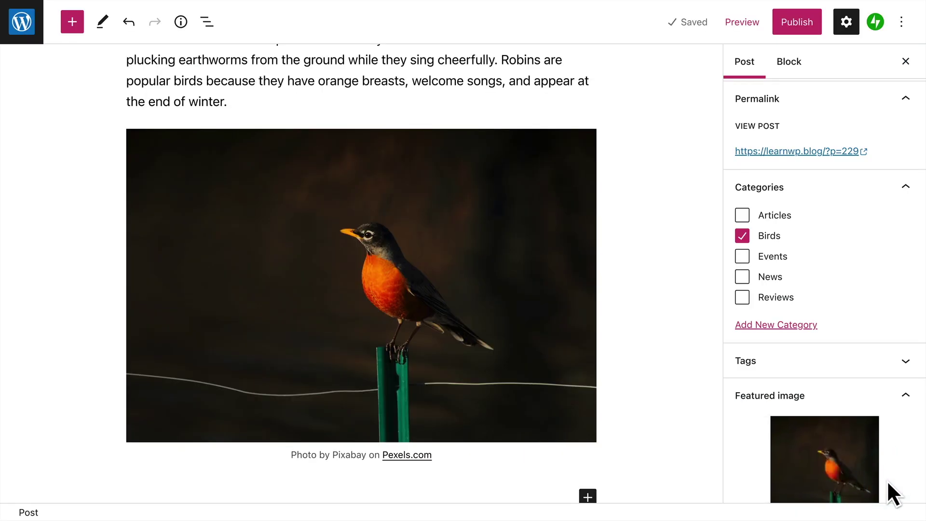
# Write an excerpt about robins' orange breasts, welcome songs and late-winter arrival.
pyautogui.scroll(-2, 887, 480)
pyautogui.scroll(-1, 888, 480)
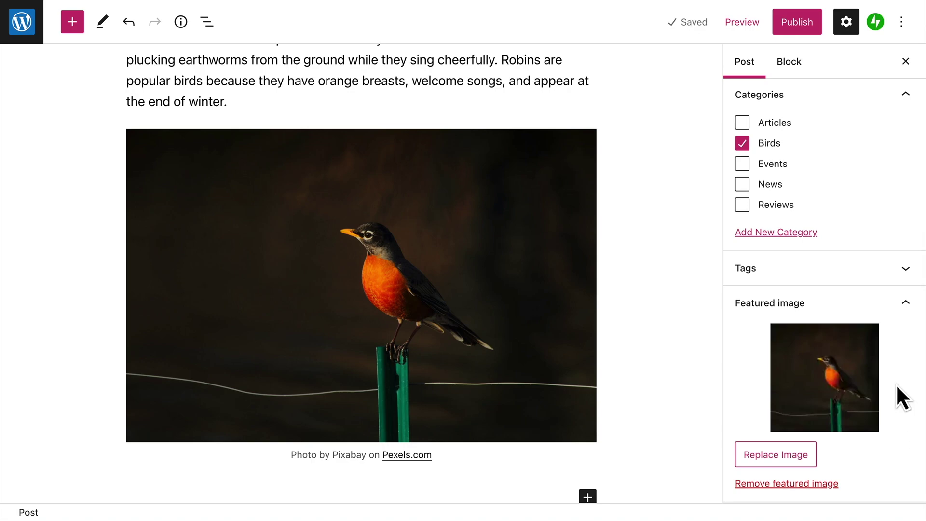
pyautogui.scroll(-3, 897, 384)
pyautogui.click(799, 451)
pyautogui.click(777, 439)
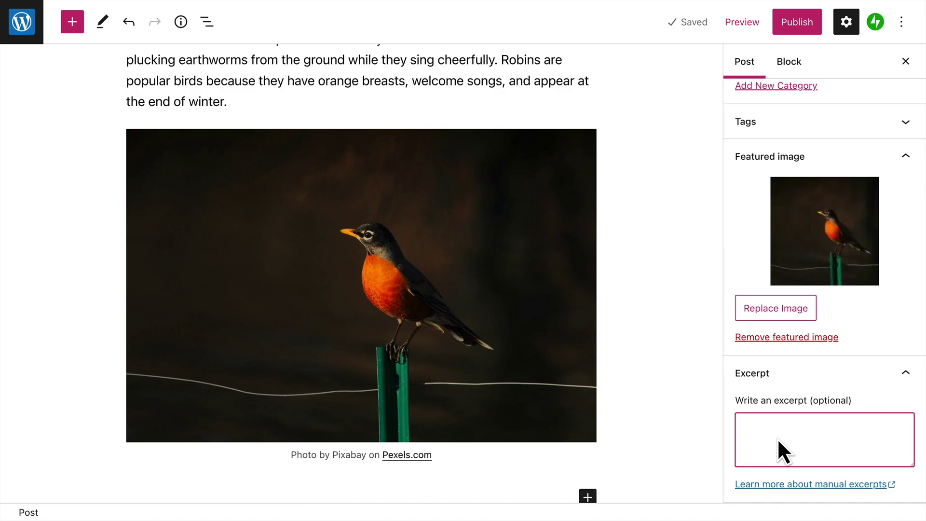
pyautogui.write('Robins')
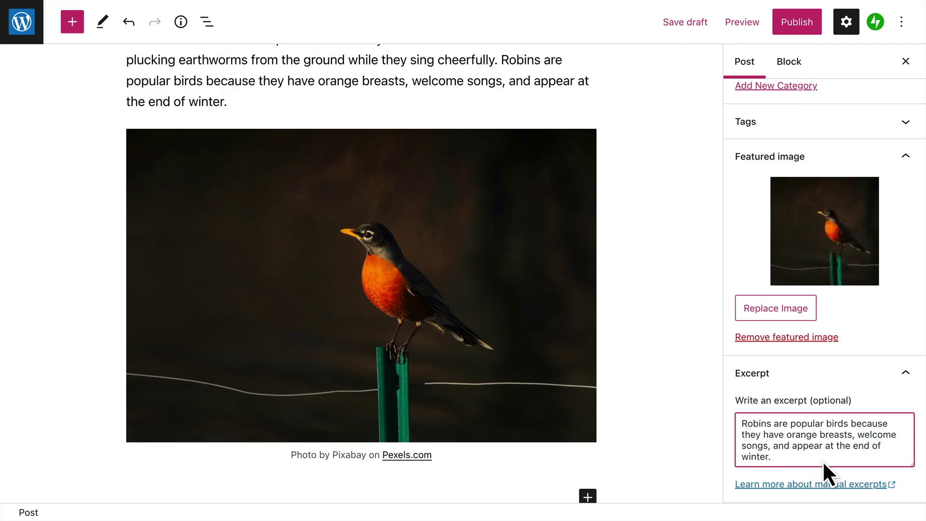
pyautogui.scroll(-2, 823, 461)
pyautogui.click(840, 486)
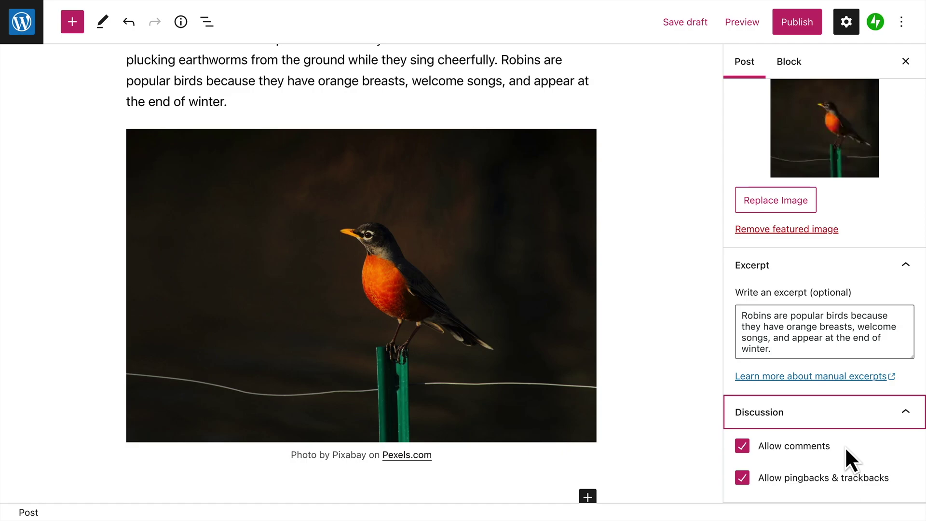
pyautogui.click(906, 485)
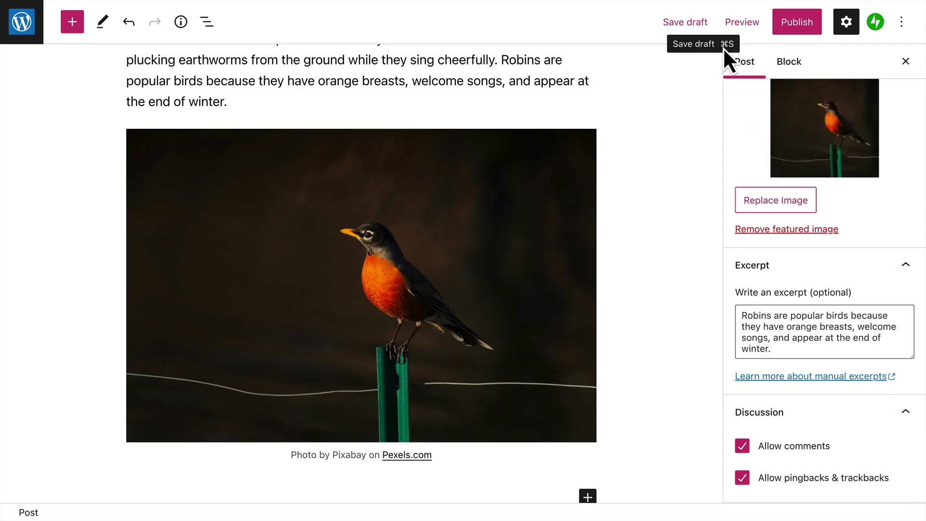
pyautogui.click(757, 32)
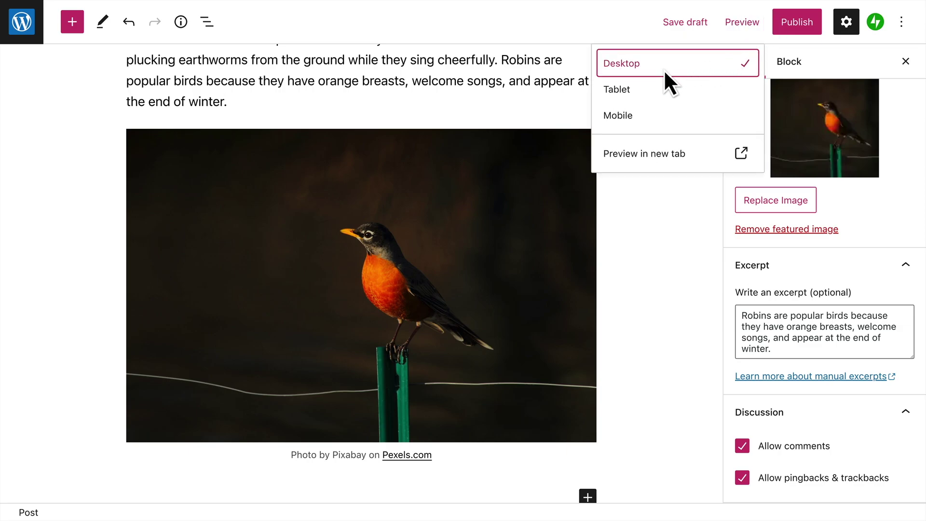
pyautogui.click(649, 92)
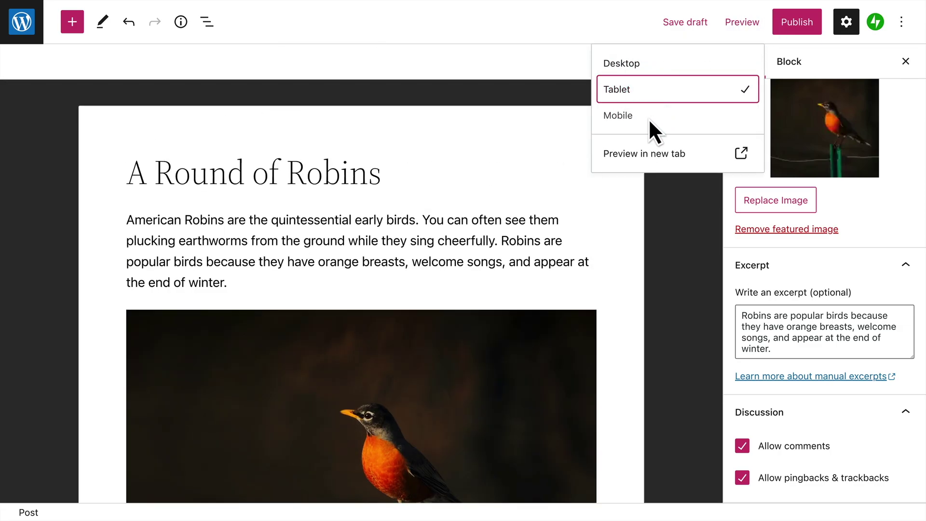
pyautogui.click(649, 120)
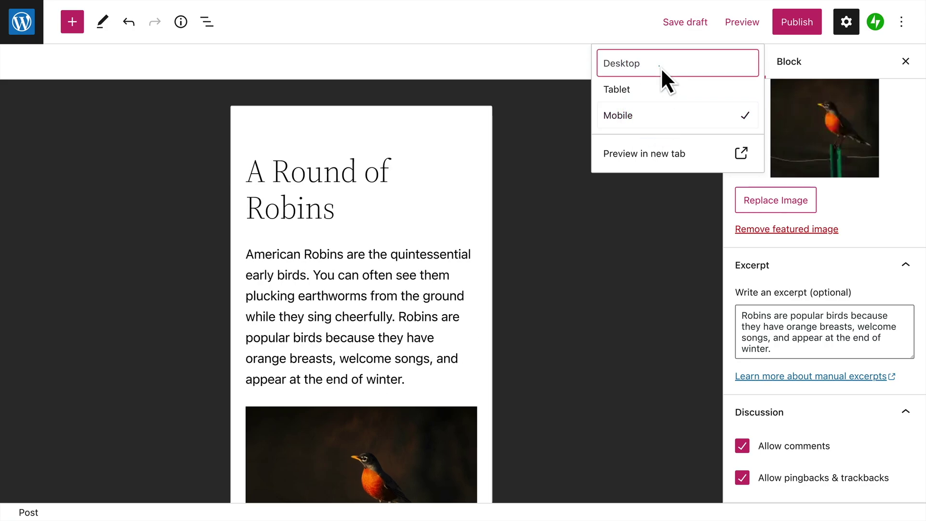
pyautogui.click(662, 69)
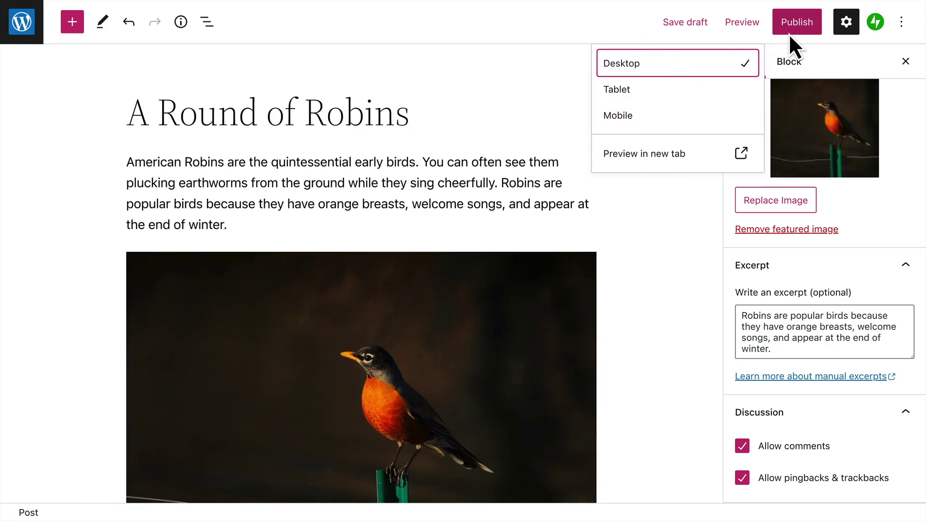
# Publish 'A Round of Robins', copy its address, and view the live post on LearnWP.
pyautogui.click(814, 33)
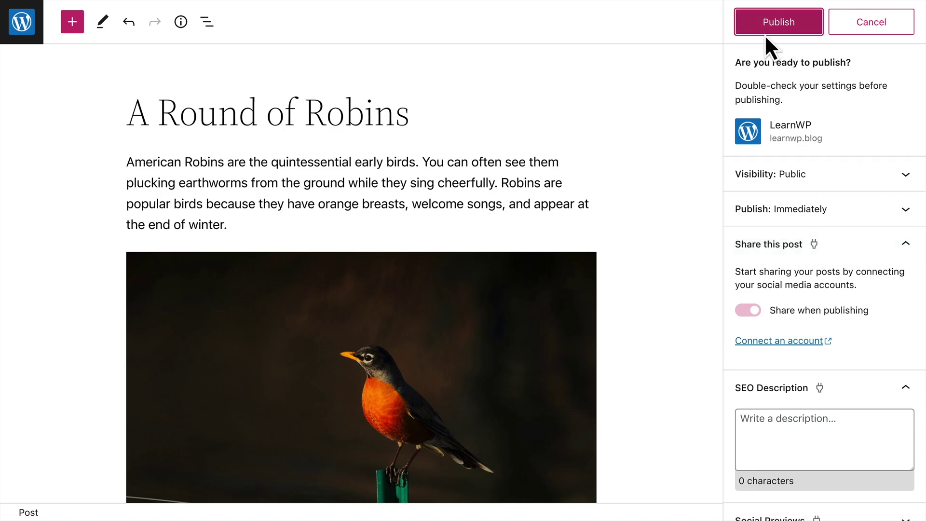
pyautogui.click(808, 31)
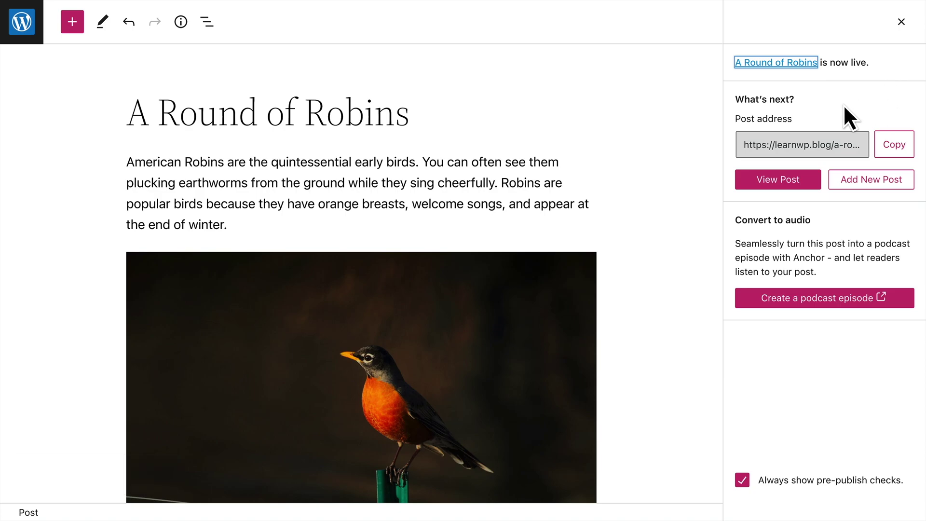
pyautogui.click(908, 152)
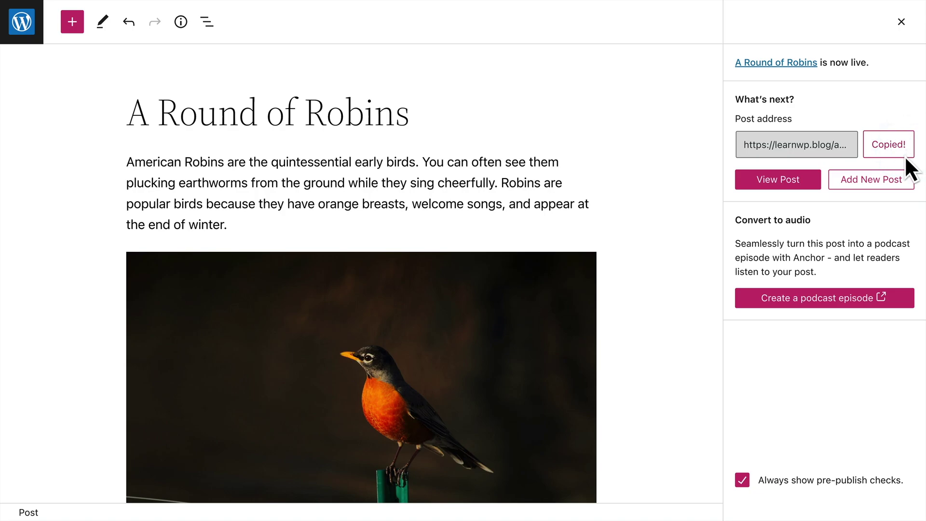
pyautogui.click(814, 187)
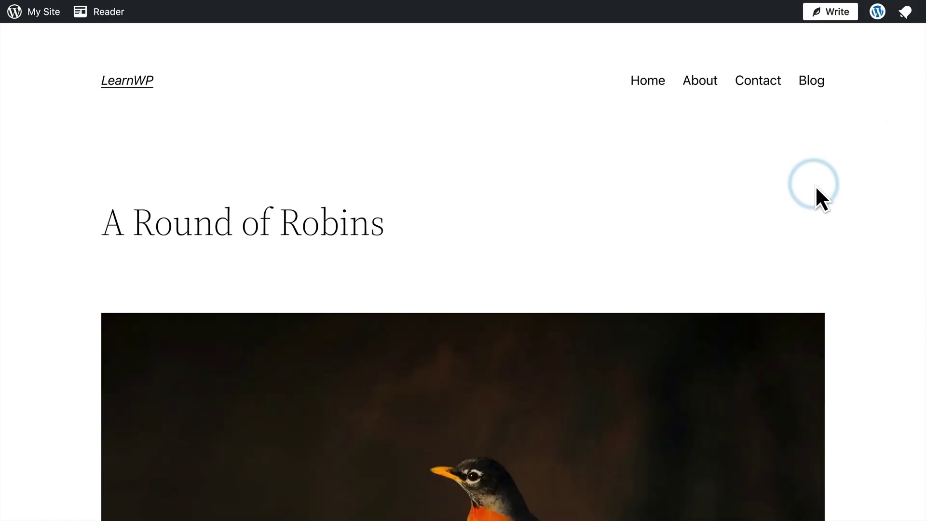